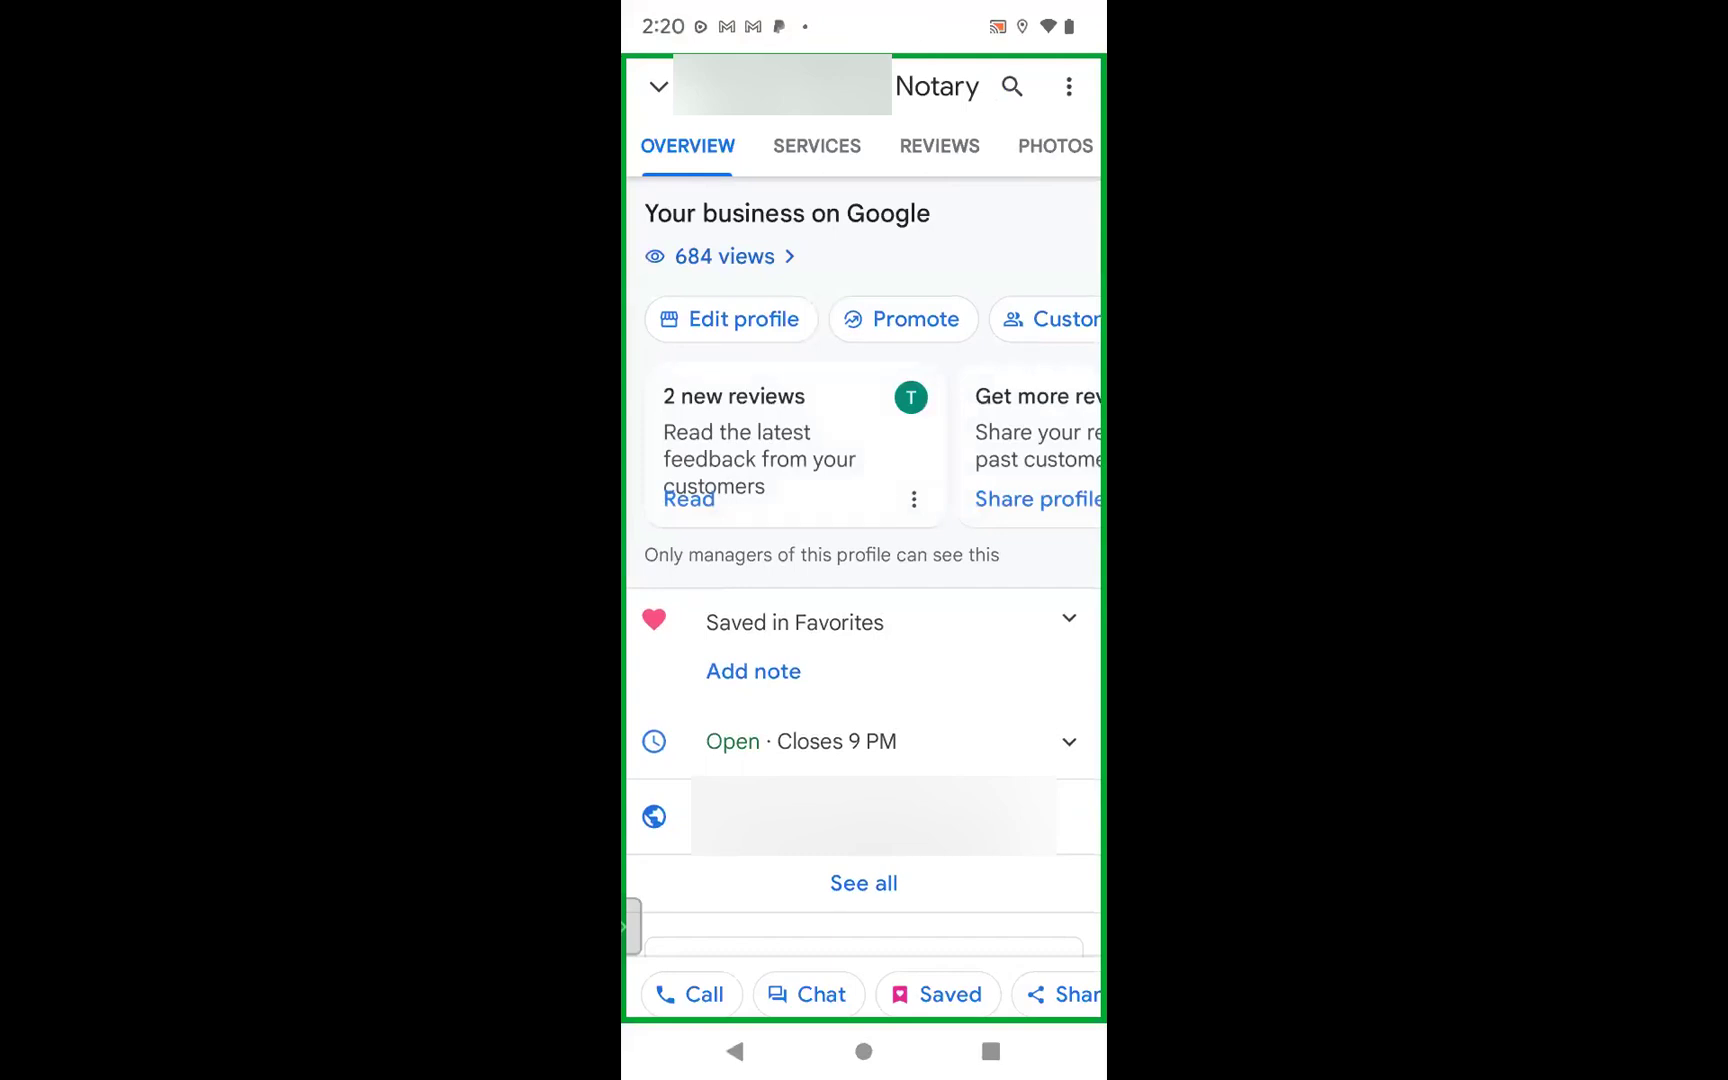
- Open the Managers list from the notary listing's Business Profile settings
left_click(1068, 86)
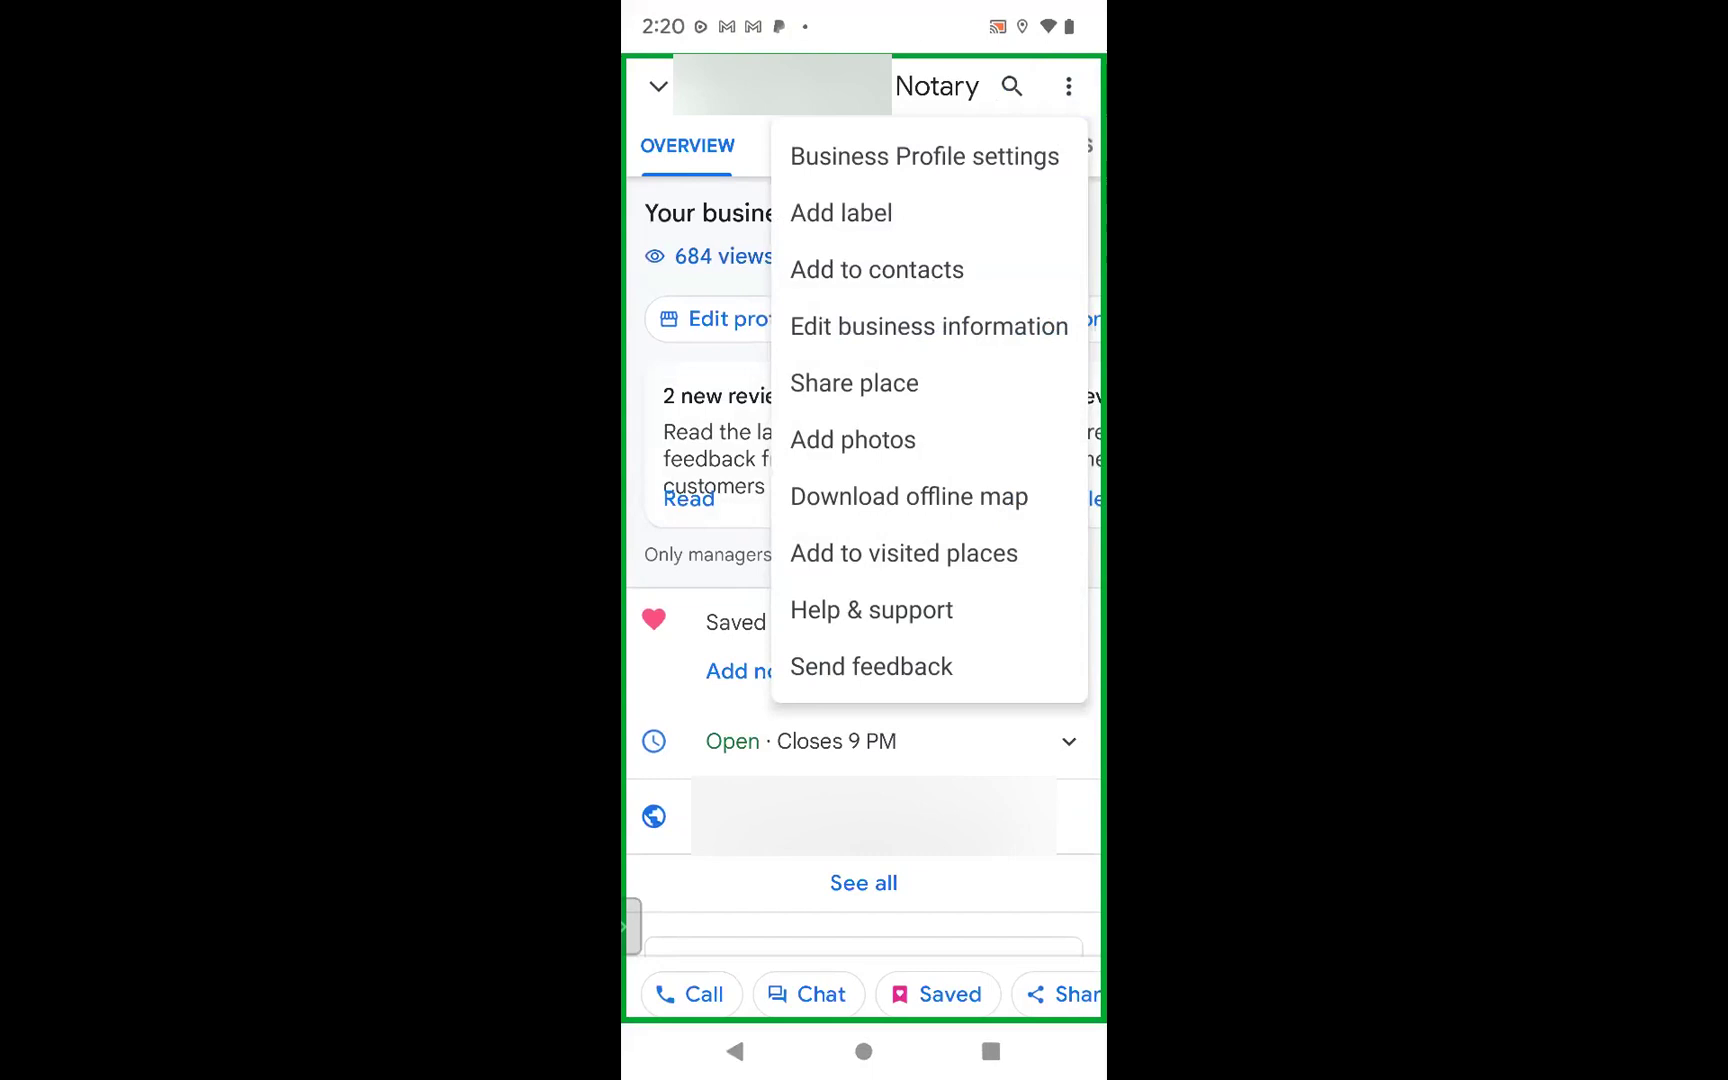
left_click(923, 157)
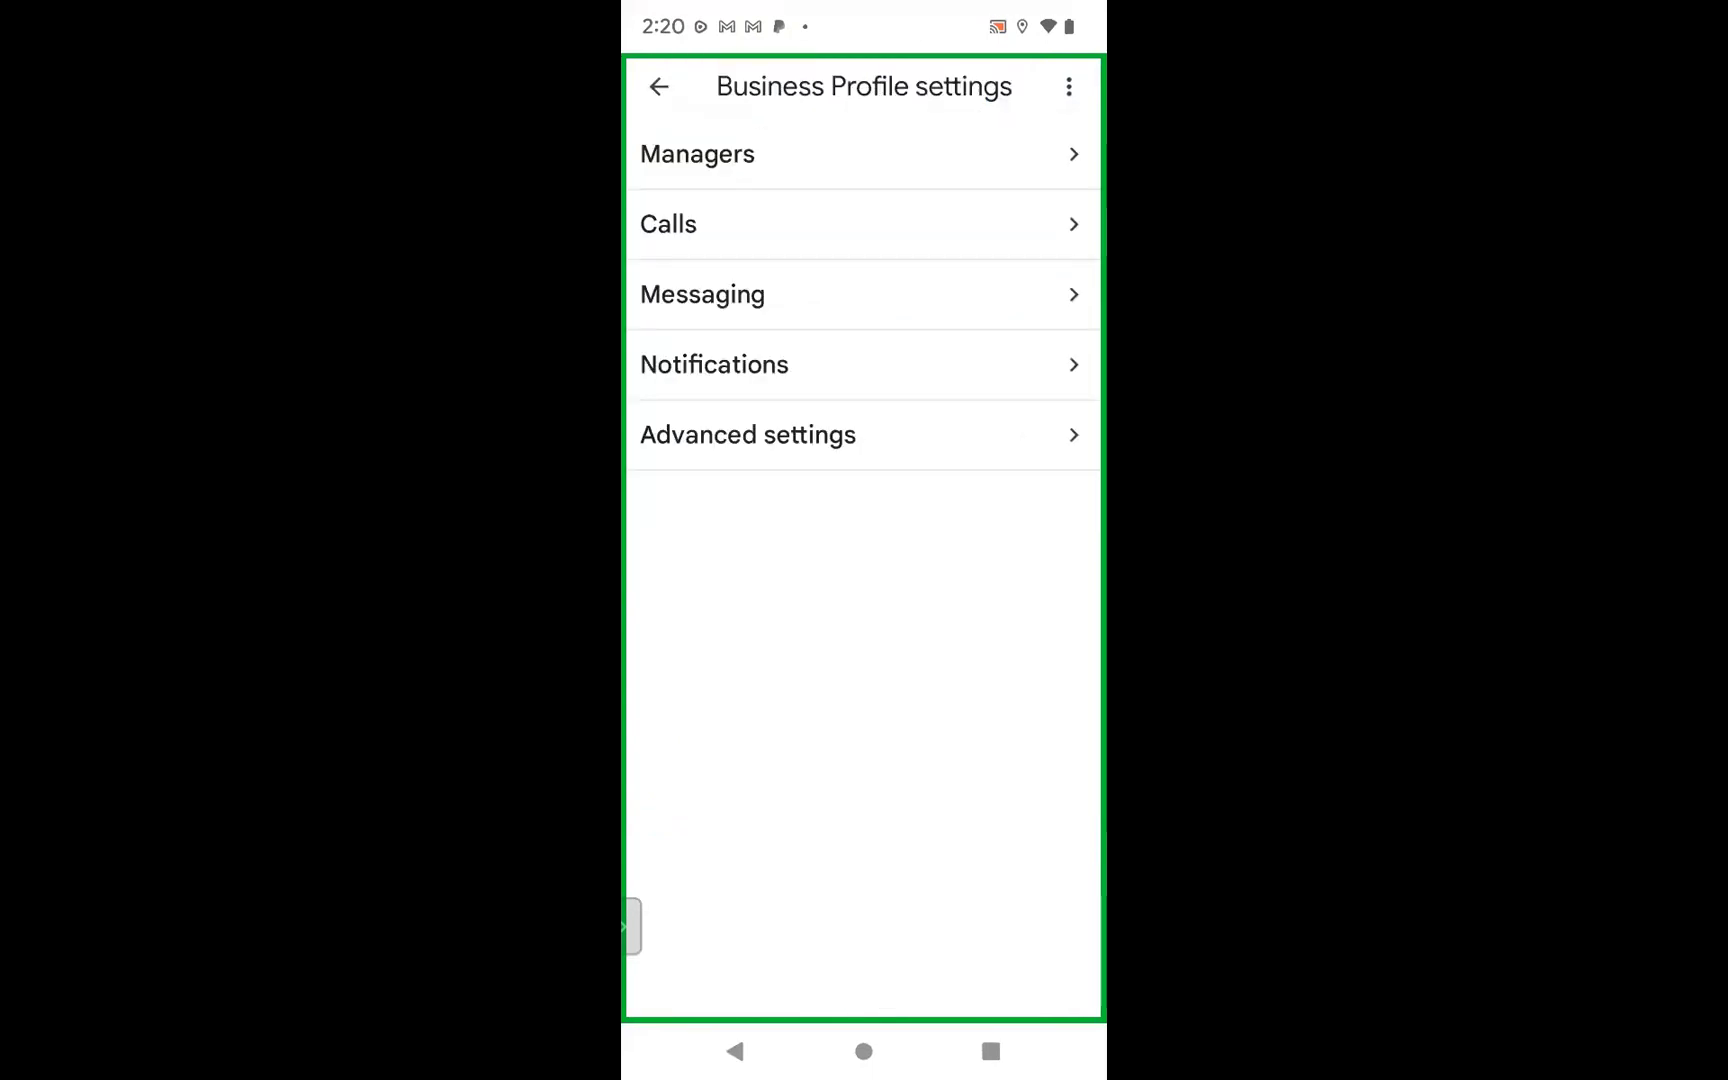
left_click(697, 154)
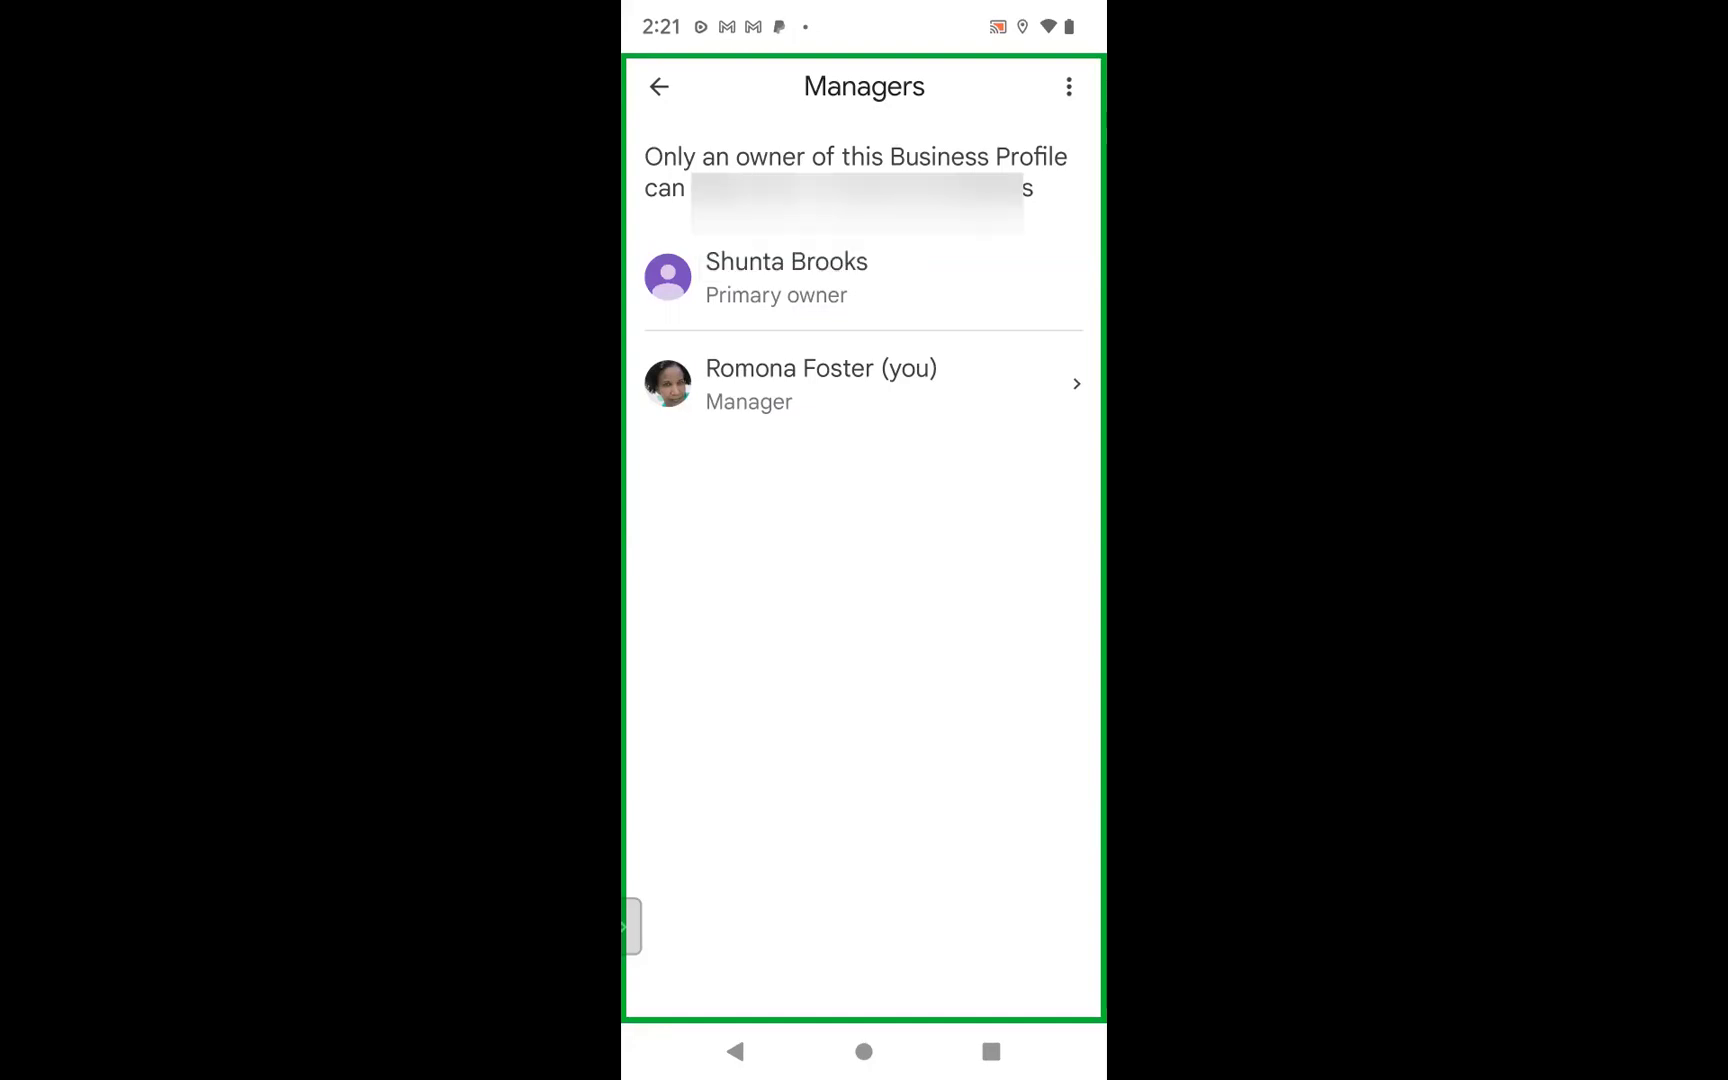
- Choose Stop managing from your own manager entry to raise the confirmation
left_click(864, 383)
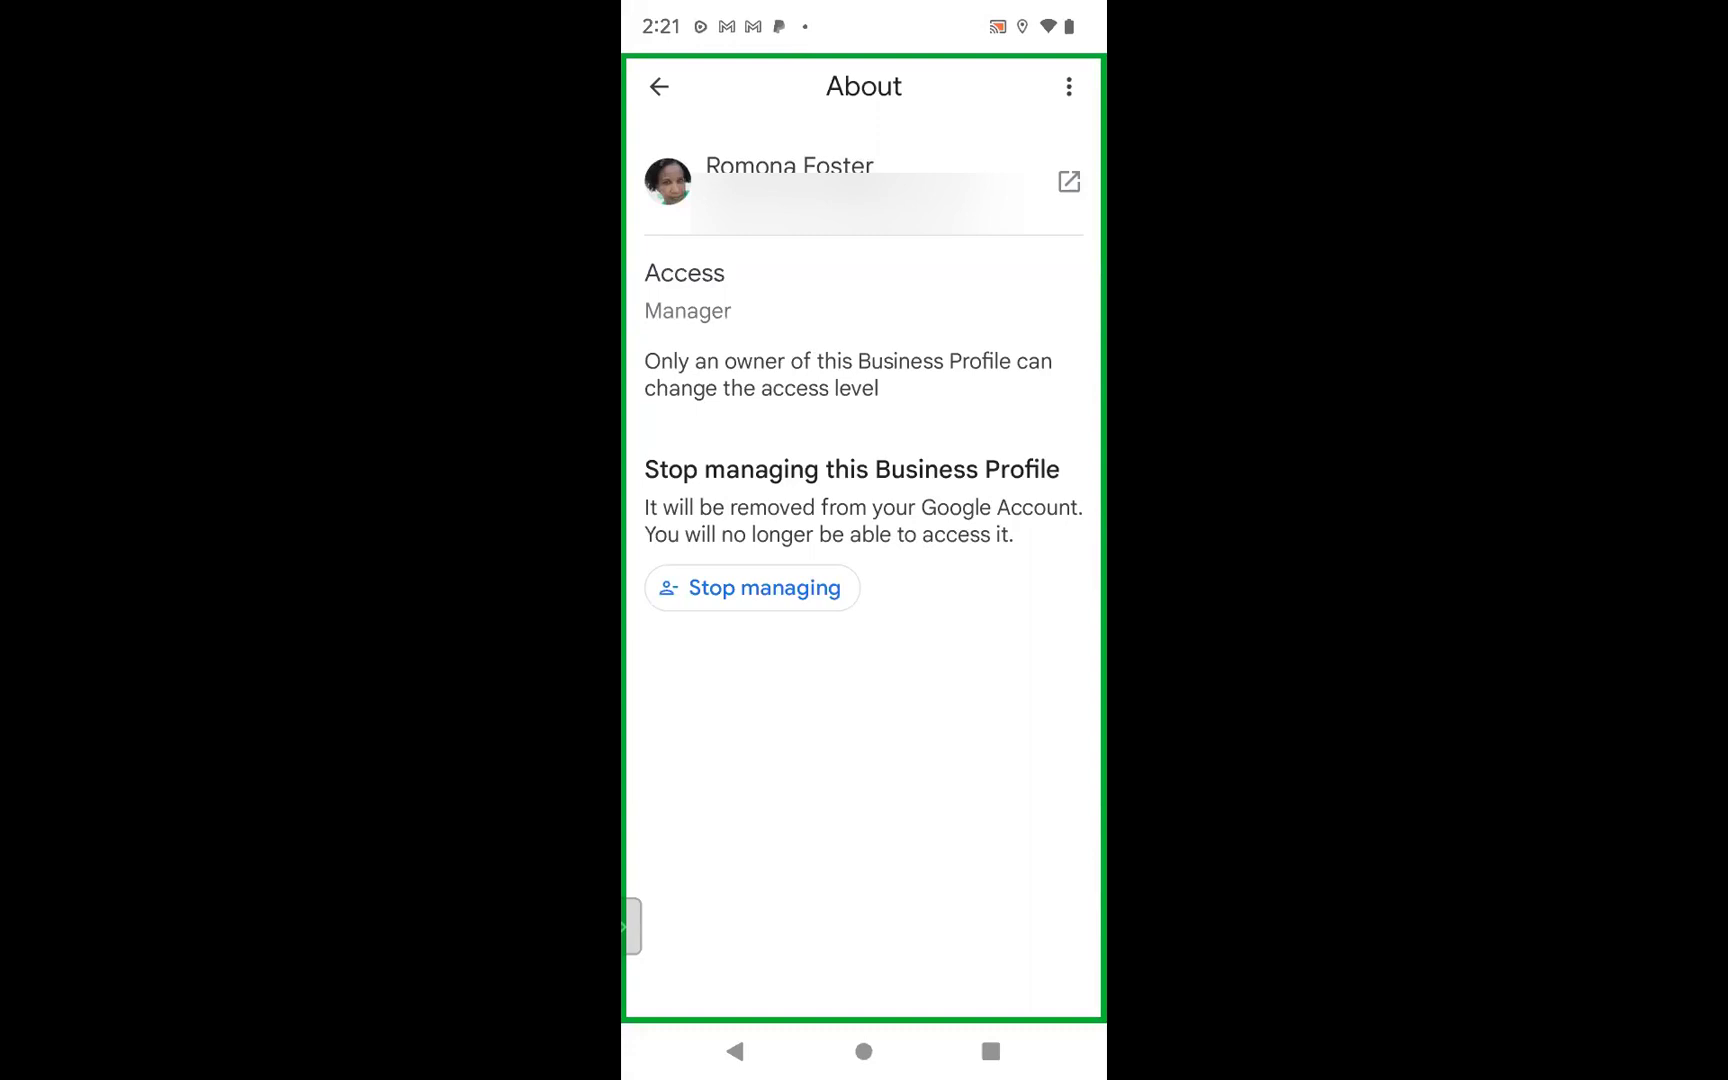
left_click(753, 587)
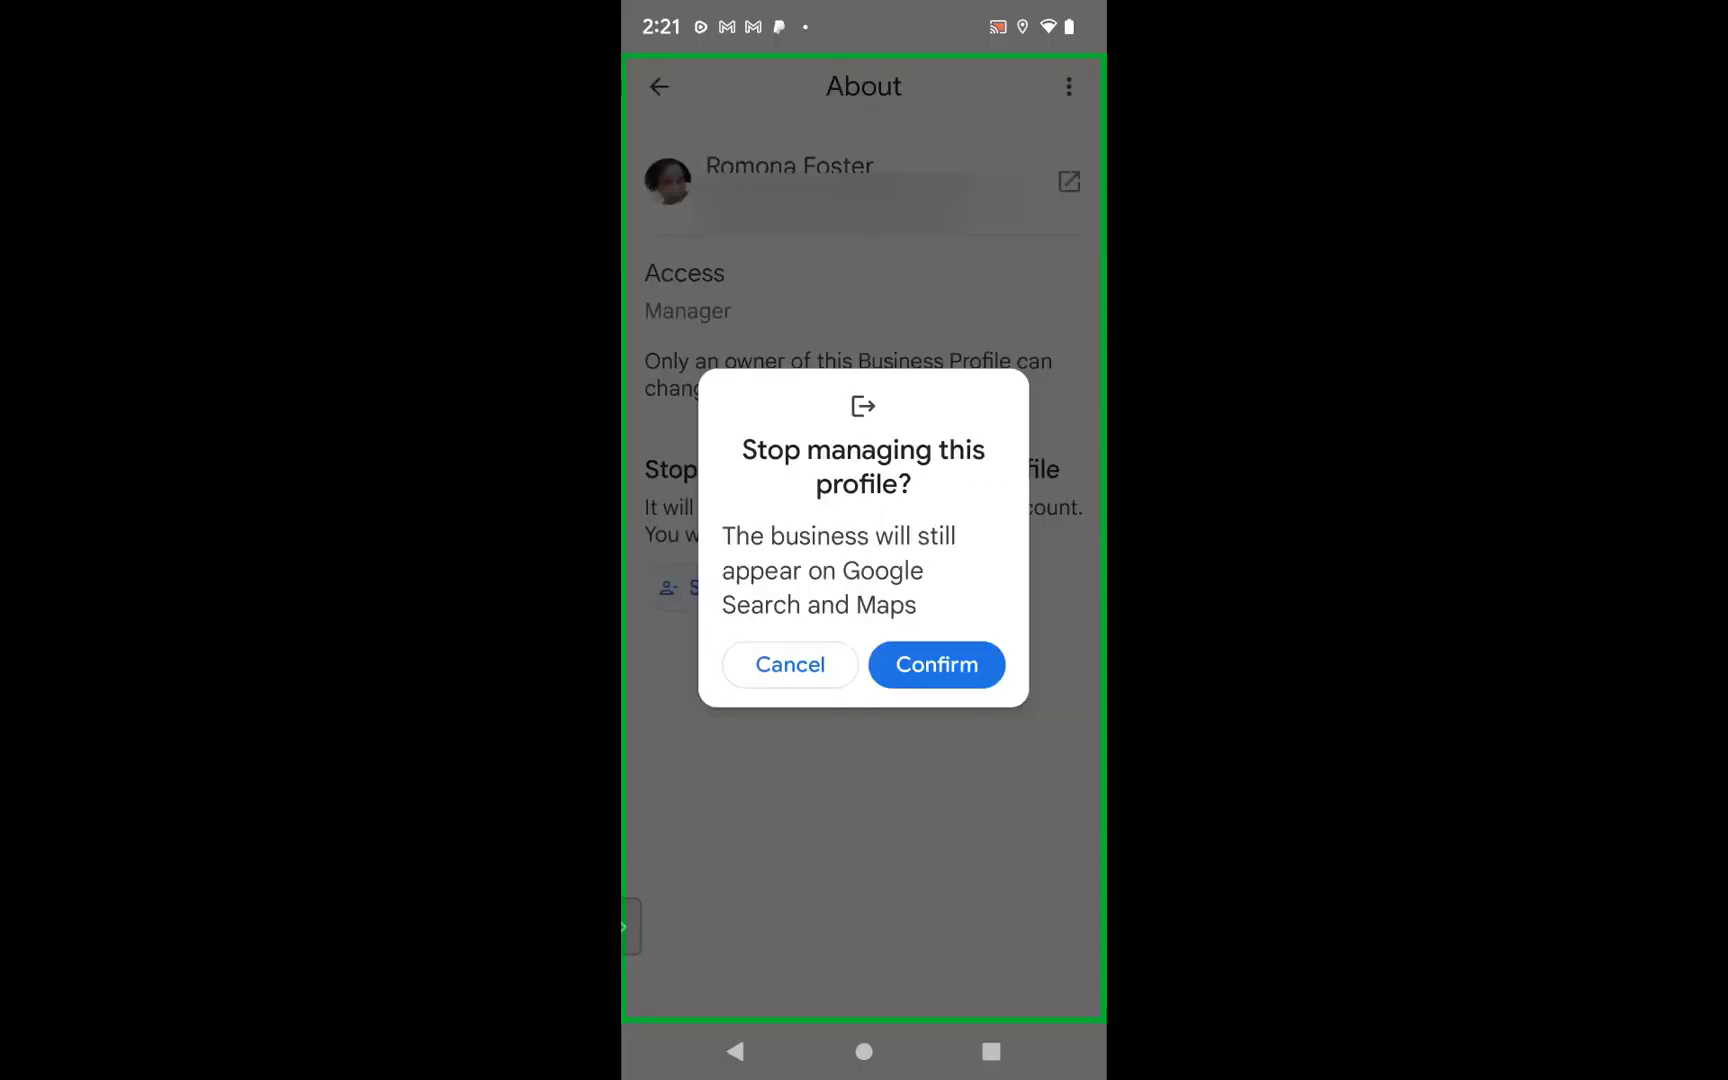